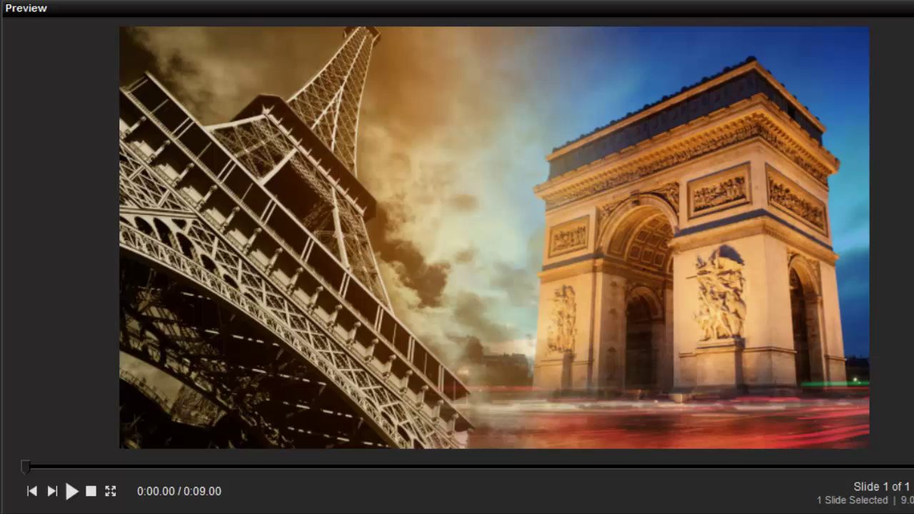
Play the finished example slide to preview the blended Paris result
{"action": "left_click", "coordinate": [72, 491]}
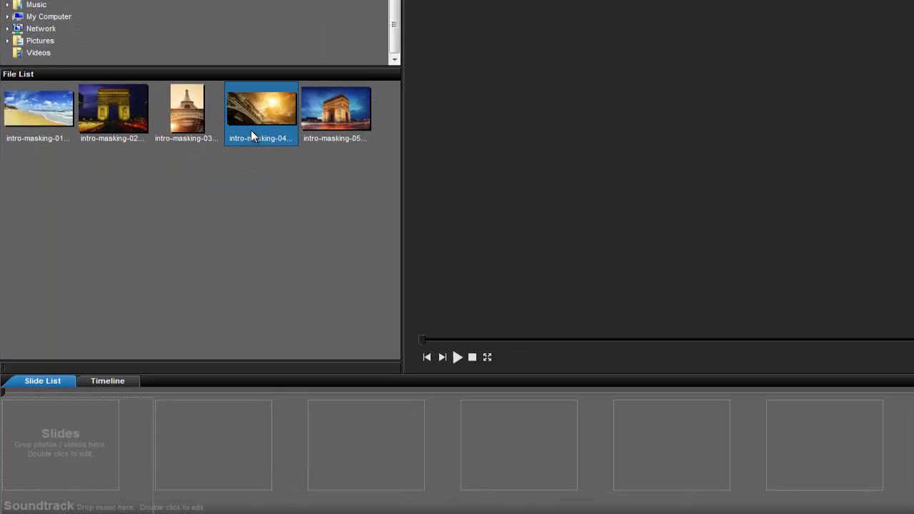
Add intro-masking-05 and intro-masking-04 together as slide 1
{"action": "left_click", "coordinate": [333, 114]}
{"action": "left_click", "coordinate": [281, 112]}
{"action": "left_click_drag", "start_coordinate": [276, 113], "coordinate": [72, 436]}
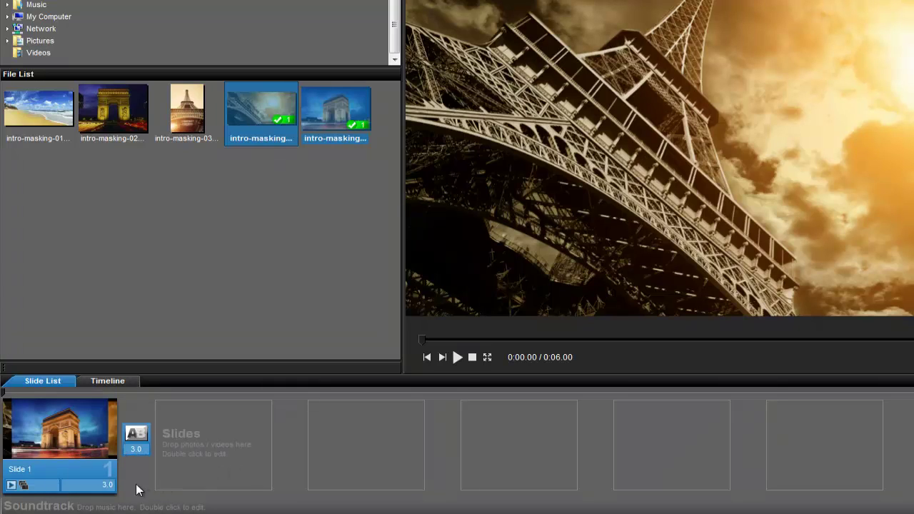
Set slide 1's duration to 5 seconds and open its Slide Options
{"action": "left_click", "coordinate": [106, 484]}
{"action": "type", "text": "5"}
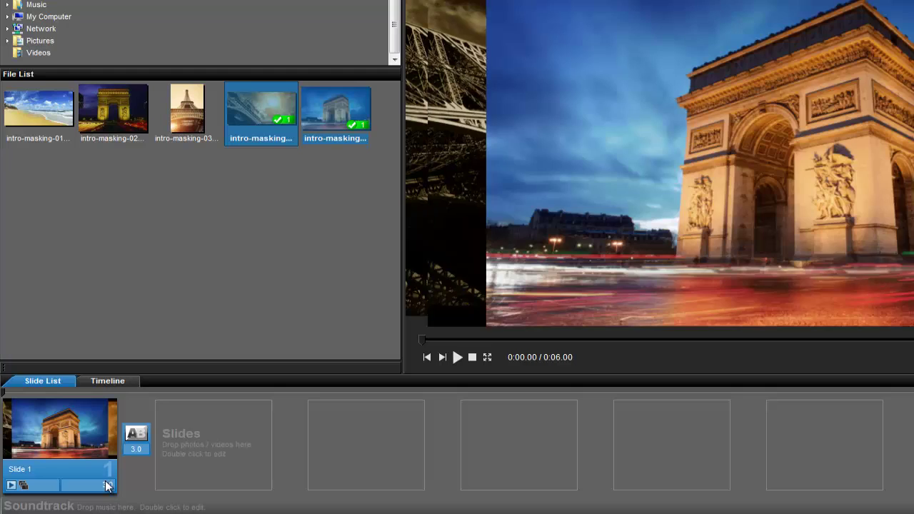
{"action": "key", "text": "Return"}
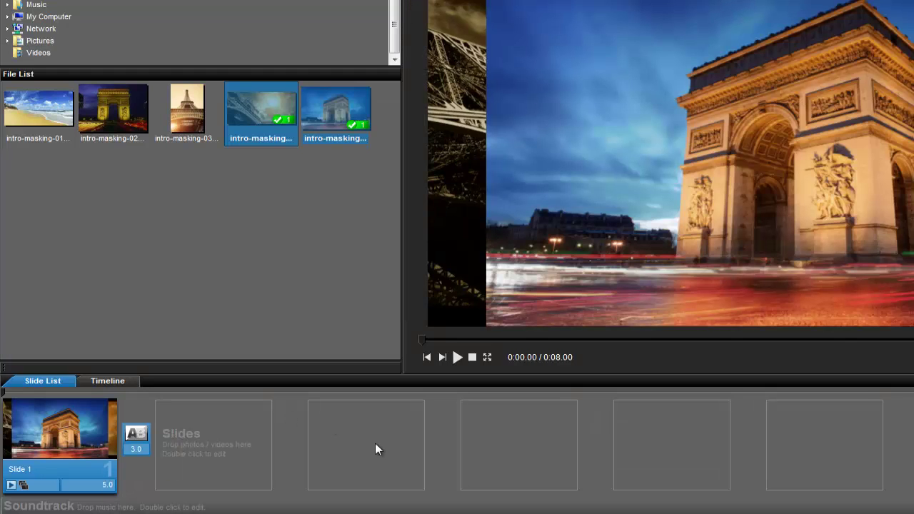
{"action": "double_click", "coordinate": [78, 429]}
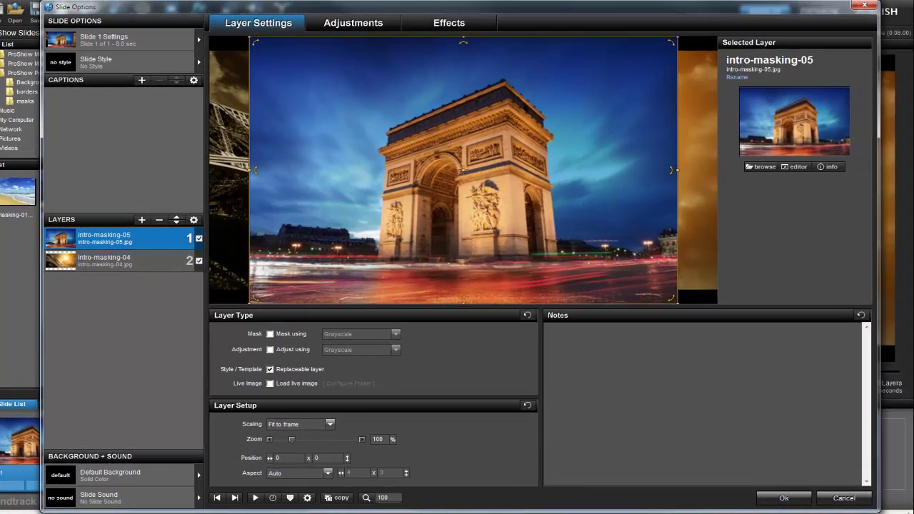
Move the Eiffel Tower layer above the Arc photo and zoom it to 120%
{"action": "left_click", "coordinate": [177, 223]}
{"action": "left_click", "coordinate": [135, 239]}
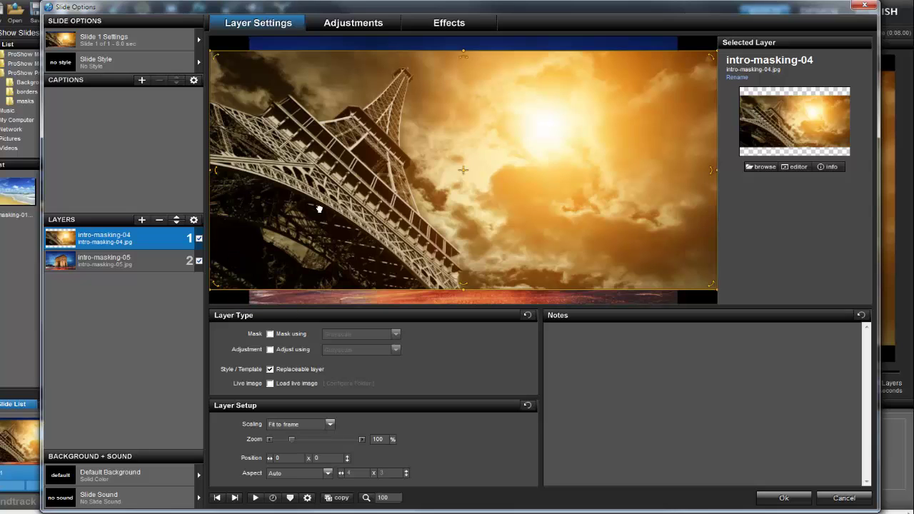
{"action": "scroll", "coordinate": [341, 191], "scroll_direction": "up", "scroll_amount": 4}
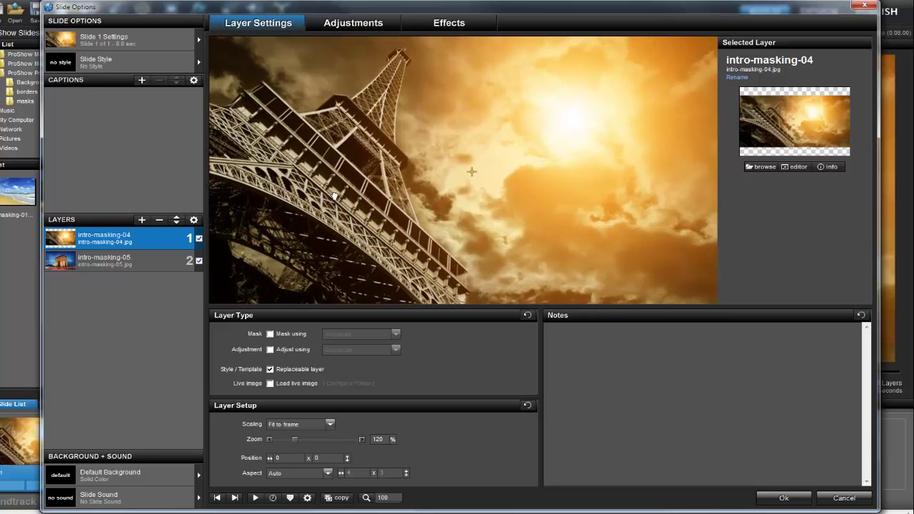
{"action": "mouse_move", "coordinate": [352, 197]}
{"action": "left_mouse_down"}
{"action": "mouse_move", "coordinate": [336, 187]}
{"action": "mouse_move", "coordinate": [344, 197]}
{"action": "left_mouse_up"}
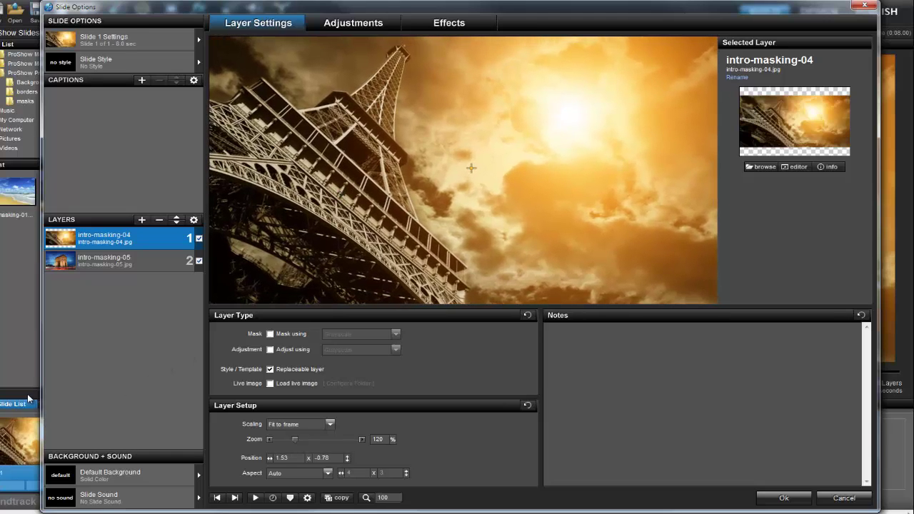
Zoom the Arc de Triomphe layer to 110% and shift it right to 21.7, -1.75
{"action": "left_click", "coordinate": [164, 259]}
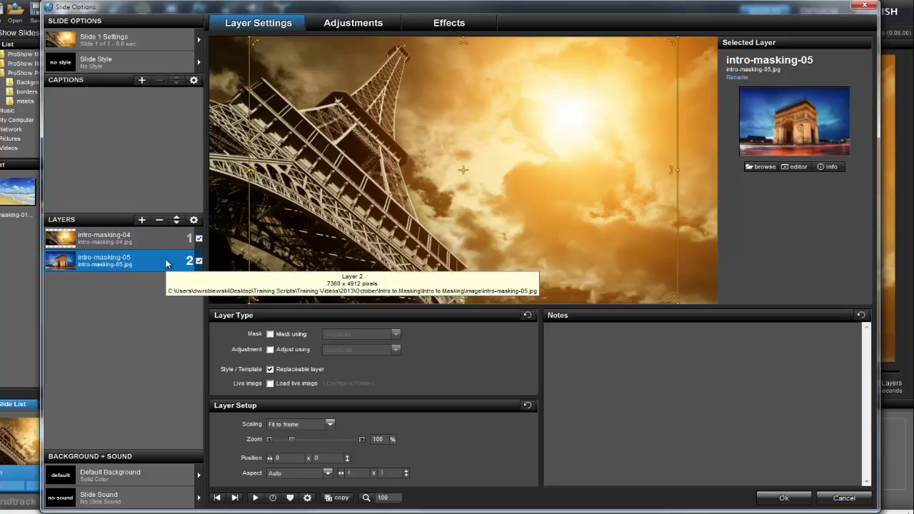
{"action": "left_click", "coordinate": [199, 239]}
{"action": "left_click_drag", "start_coordinate": [373, 205], "coordinate": [483, 199]}
{"action": "scroll", "coordinate": [438, 204], "scroll_direction": "up", "scroll_amount": 2}
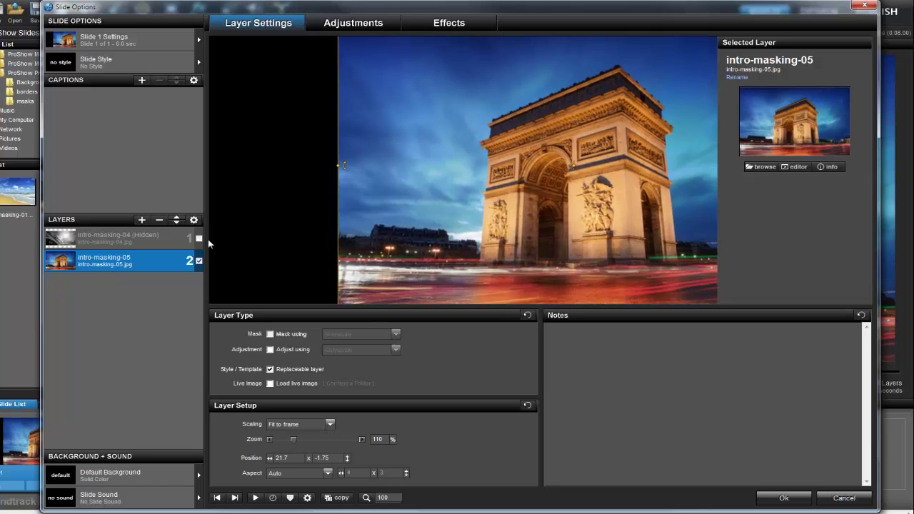
{"action": "left_click", "coordinate": [198, 239]}
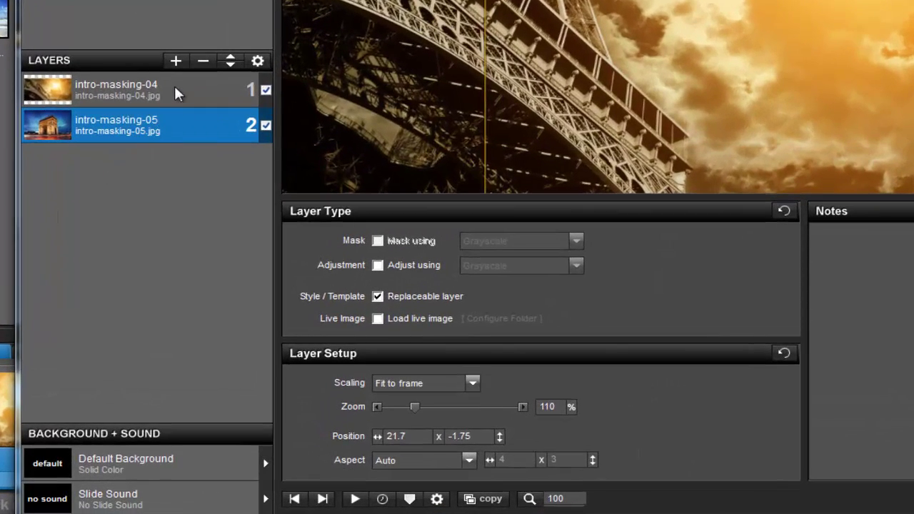
Add a gradient masking layer to the intro-masking-04 Eiffel layer
{"action": "left_click", "coordinate": [174, 86]}
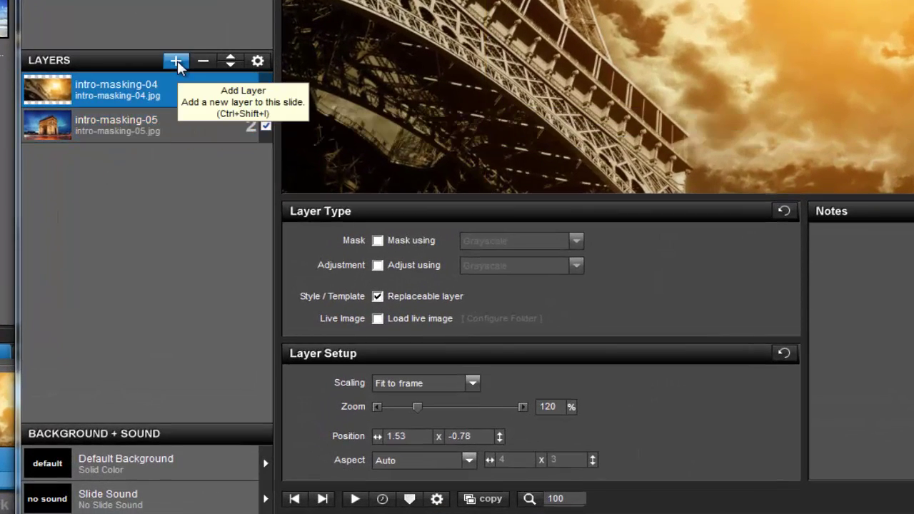
{"action": "left_click", "coordinate": [176, 60]}
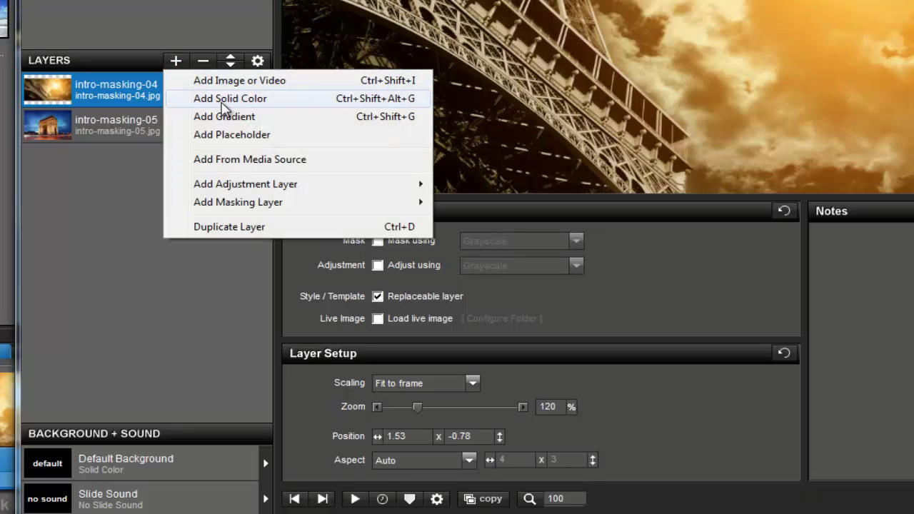
{"action": "mouse_move", "coordinate": [312, 207]}
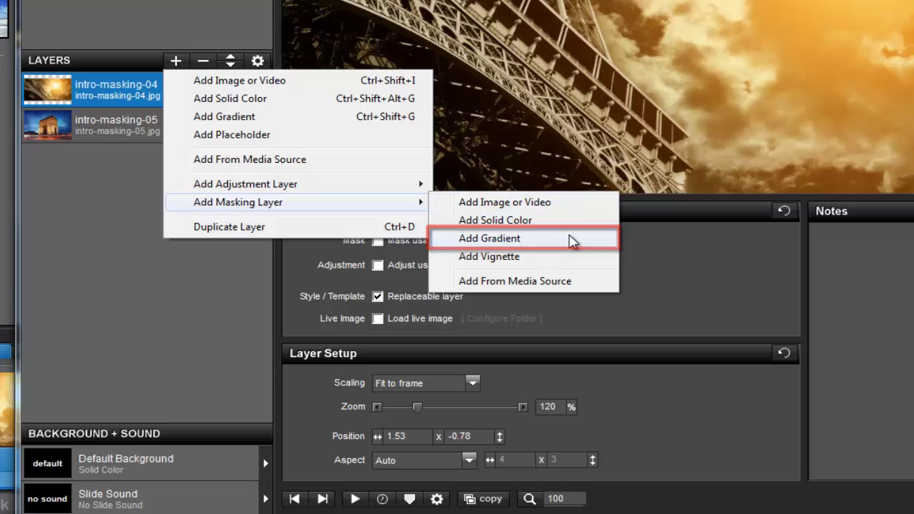
{"action": "left_click", "coordinate": [570, 238]}
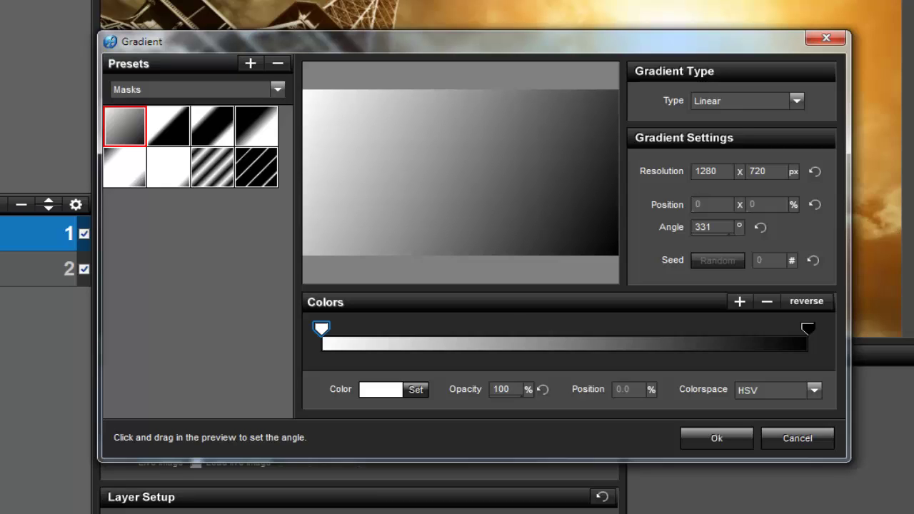
Make the mask a 0° gradient, white to 29.5% and black from 70.5%, and apply it
{"action": "left_click", "coordinate": [277, 88]}
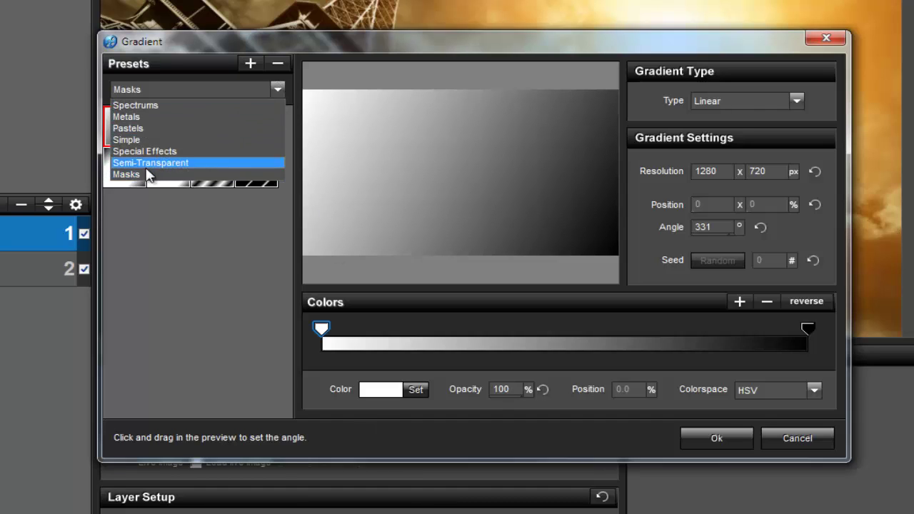
{"action": "left_click", "coordinate": [143, 175]}
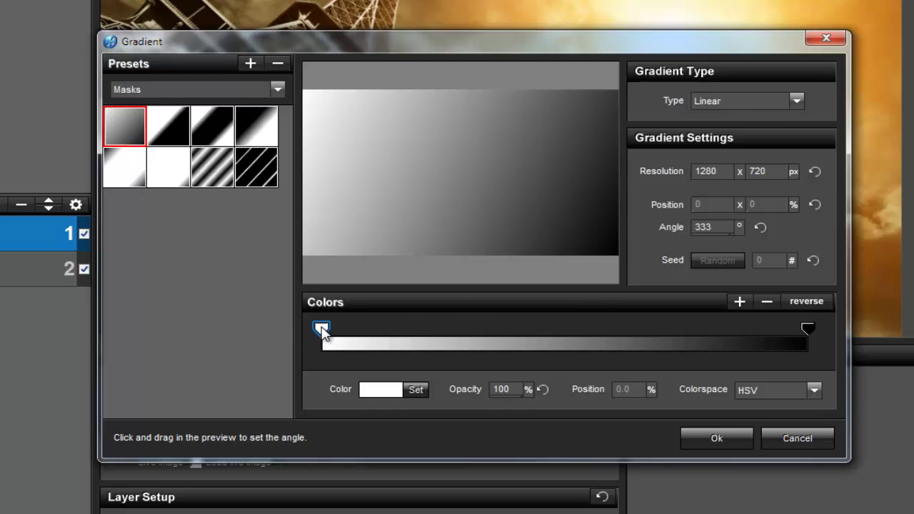
{"action": "left_click_drag", "start_coordinate": [324, 332], "coordinate": [449, 334]}
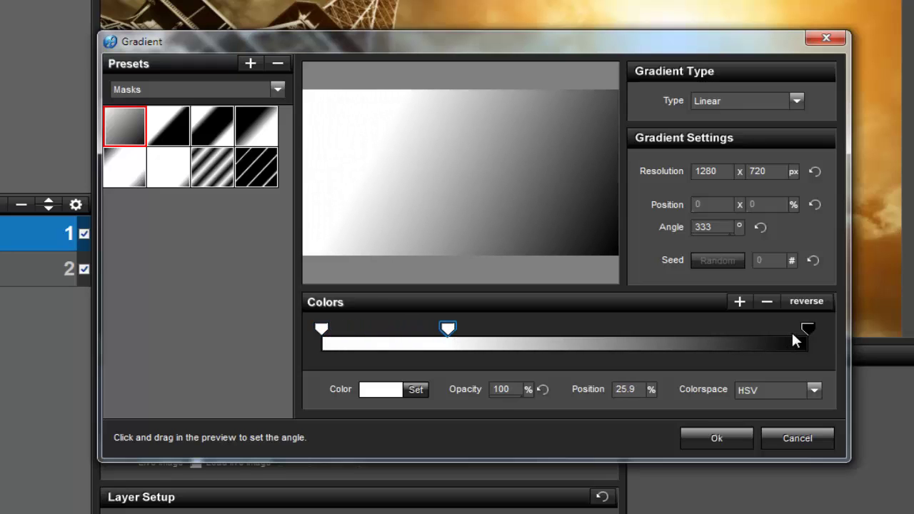
{"action": "left_click_drag", "start_coordinate": [813, 328], "coordinate": [632, 329]}
{"action": "left_click", "coordinate": [721, 226]}
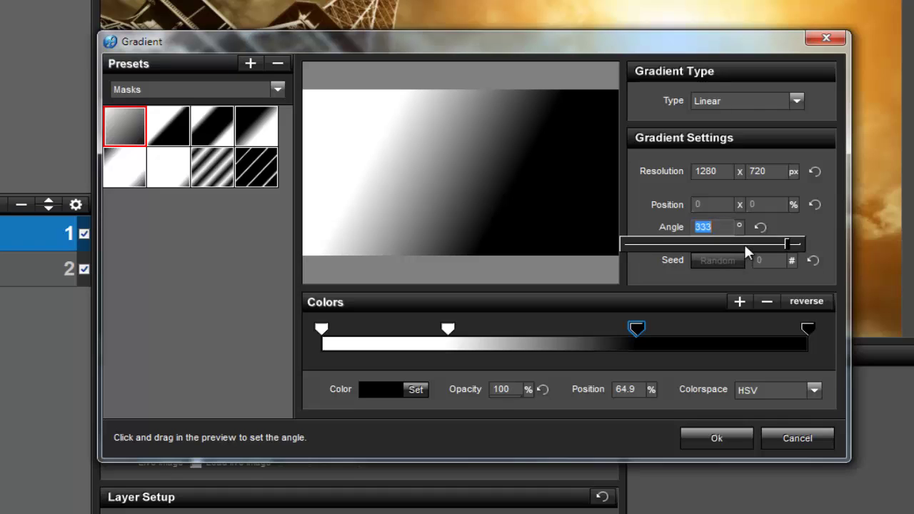
{"action": "left_click_drag", "start_coordinate": [787, 245], "coordinate": [807, 249]}
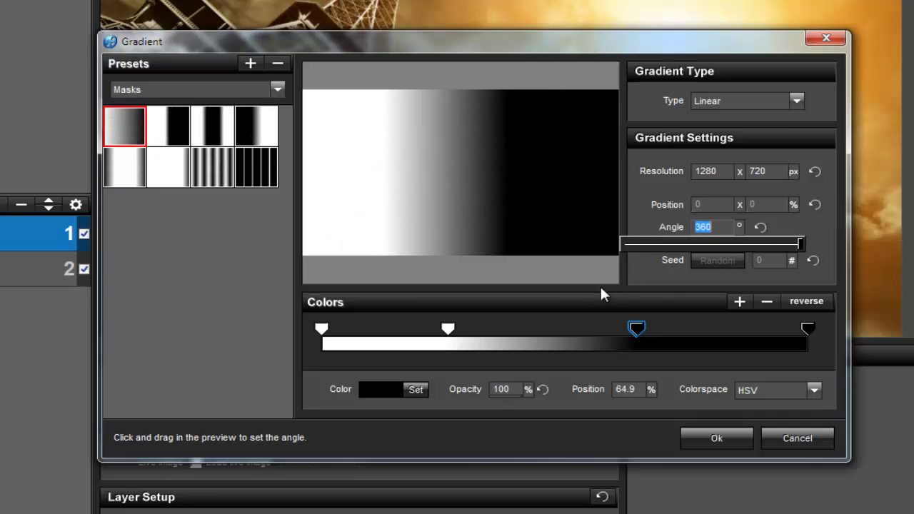
{"action": "mouse_move", "coordinate": [448, 328]}
{"action": "left_mouse_down"}
{"action": "mouse_move", "coordinate": [436, 327]}
{"action": "mouse_move", "coordinate": [457, 327]}
{"action": "left_mouse_up"}
{"action": "left_click_drag", "start_coordinate": [636, 327], "coordinate": [665, 328]}
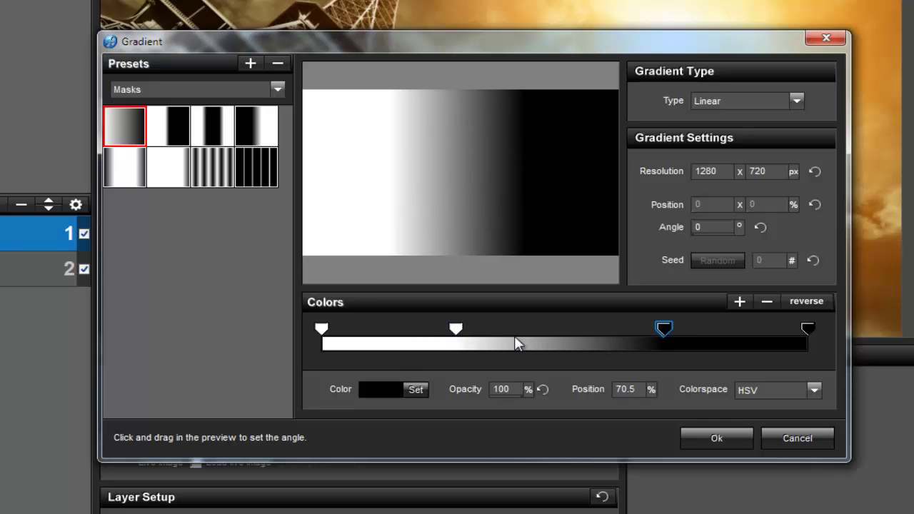
{"action": "left_click_drag", "start_coordinate": [457, 328], "coordinate": [464, 328]}
{"action": "left_click", "coordinate": [716, 439]}
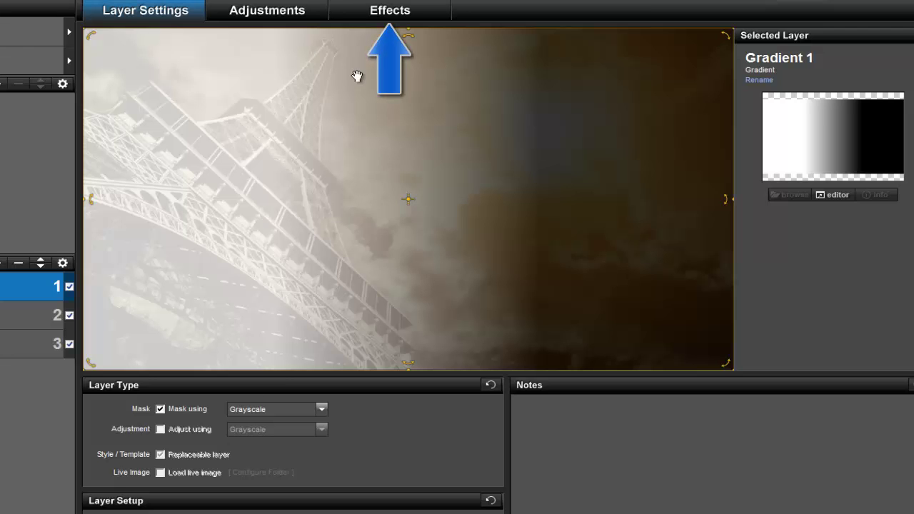
At the ending position, zoom the Eiffel photo to 140% and the Arc photo to 120%
{"action": "left_click", "coordinate": [377, 13]}
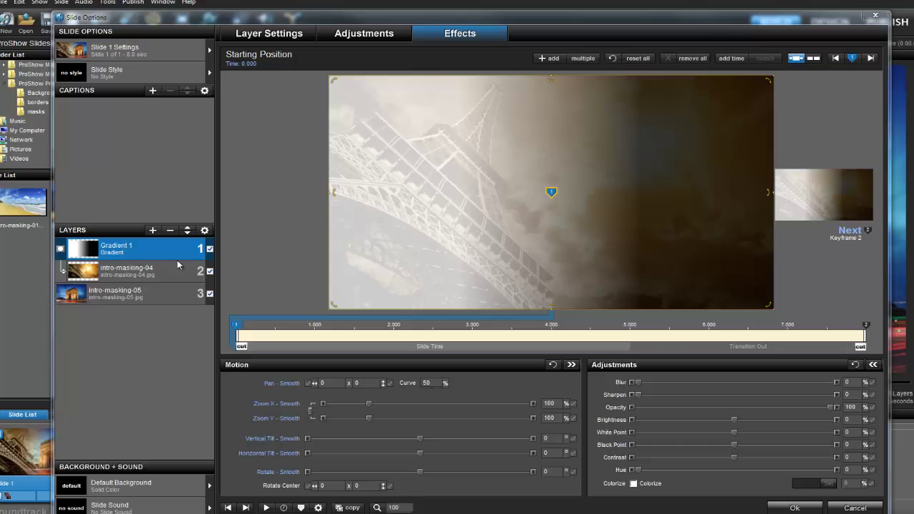
{"action": "left_click", "coordinate": [93, 286]}
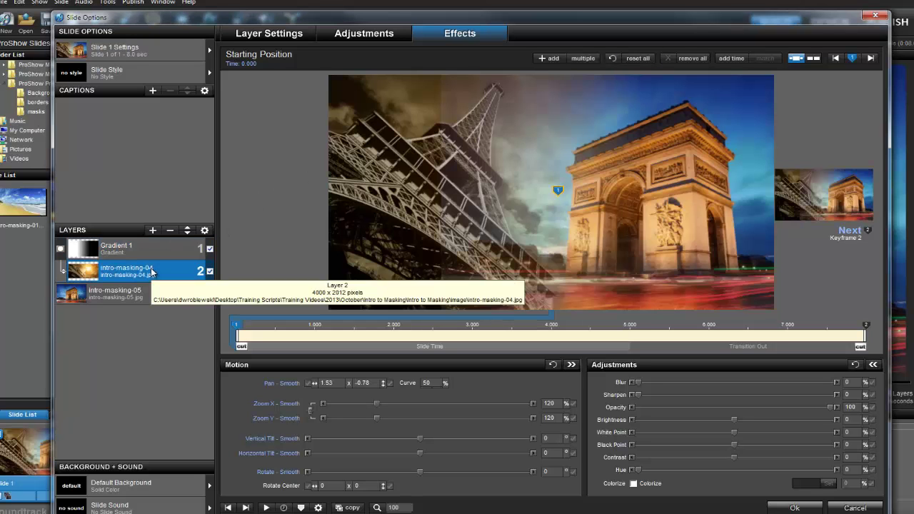
{"action": "left_click", "coordinate": [848, 231]}
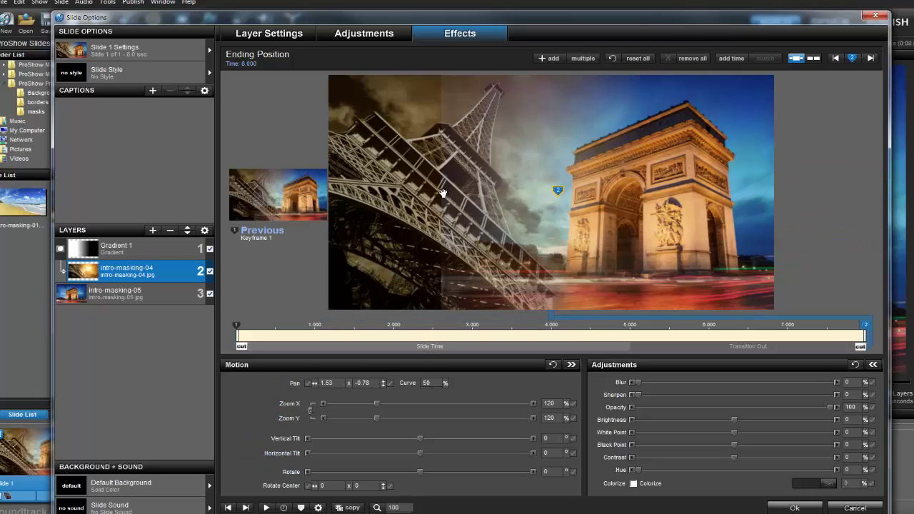
{"action": "scroll", "coordinate": [443, 196], "scroll_direction": "up", "scroll_amount": 4}
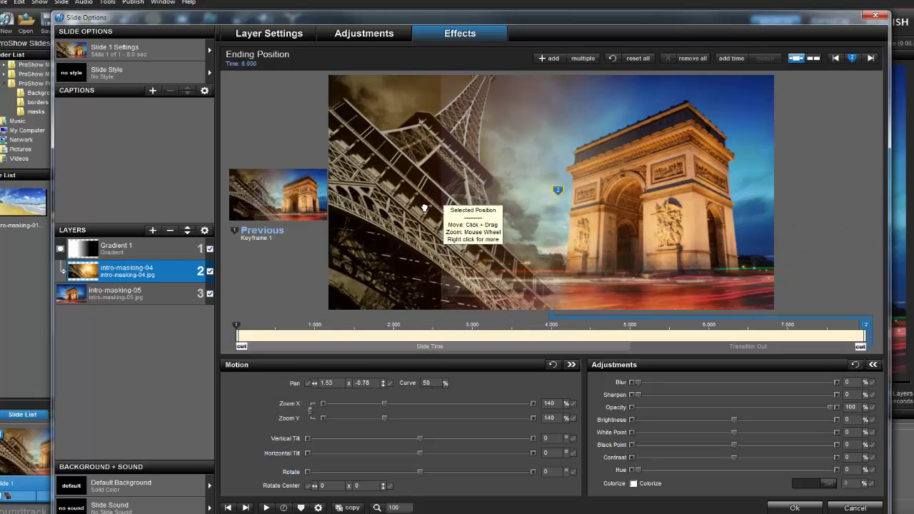
{"action": "left_click_drag", "start_coordinate": [424, 208], "coordinate": [433, 212]}
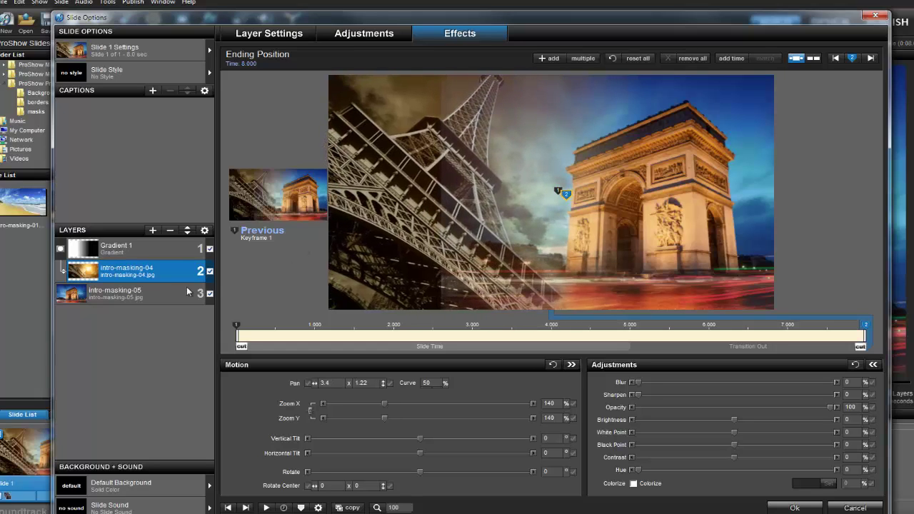
{"action": "left_click", "coordinate": [159, 300]}
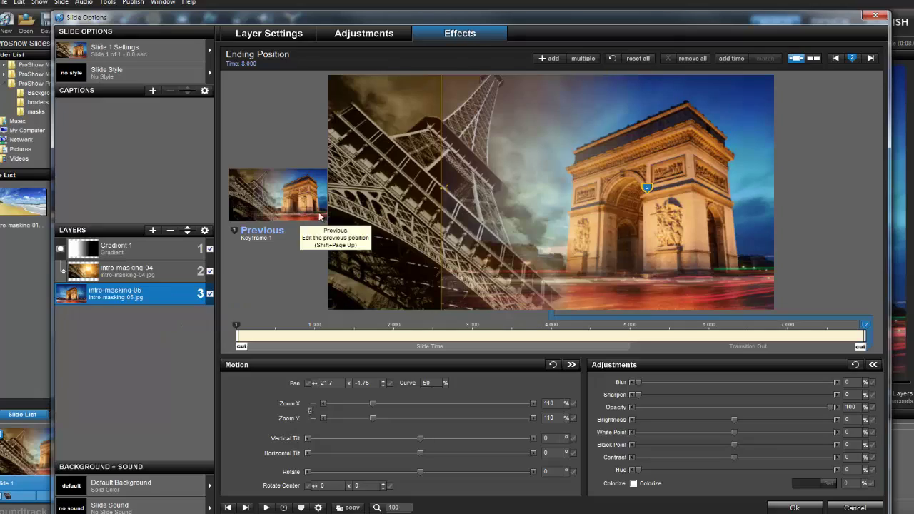
{"action": "scroll", "coordinate": [634, 217], "scroll_direction": "up", "scroll_amount": 2}
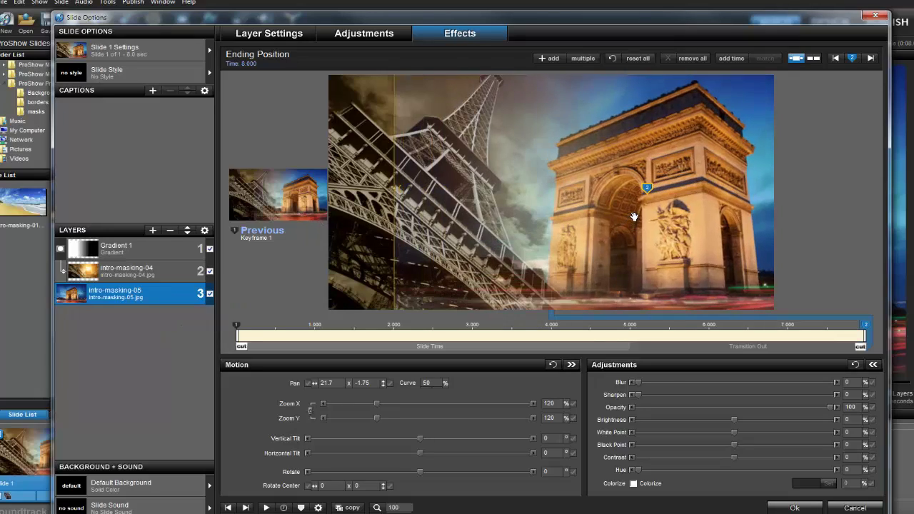